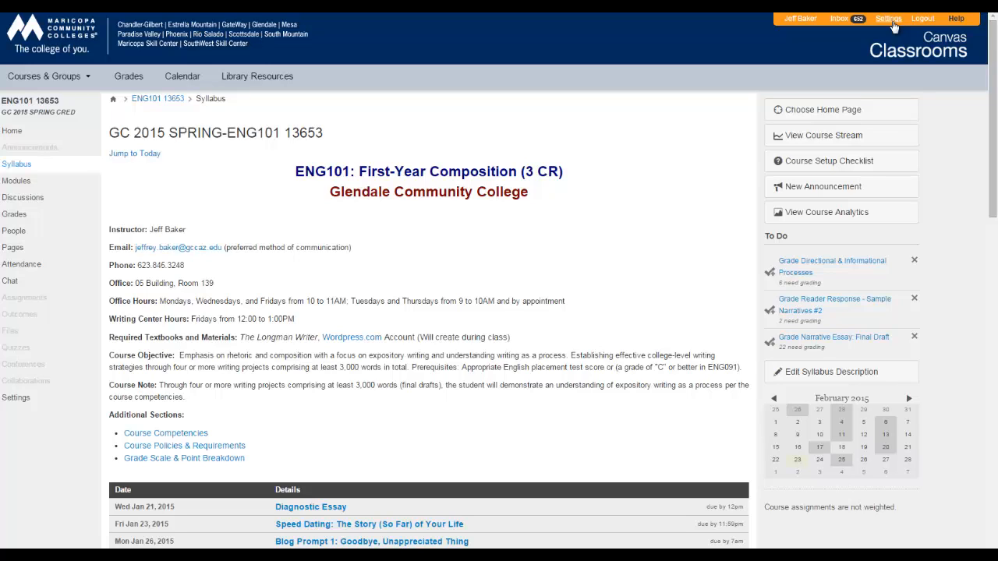
Upload Sample Image.jpg from the Sample Image folder of the Pictures library to the personal account files
click(889, 17)
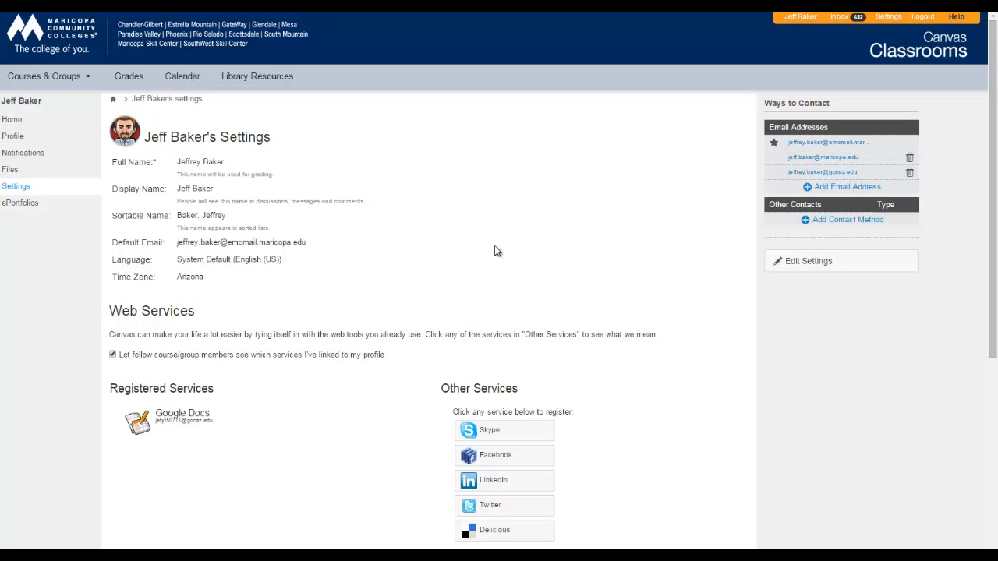
click(9, 171)
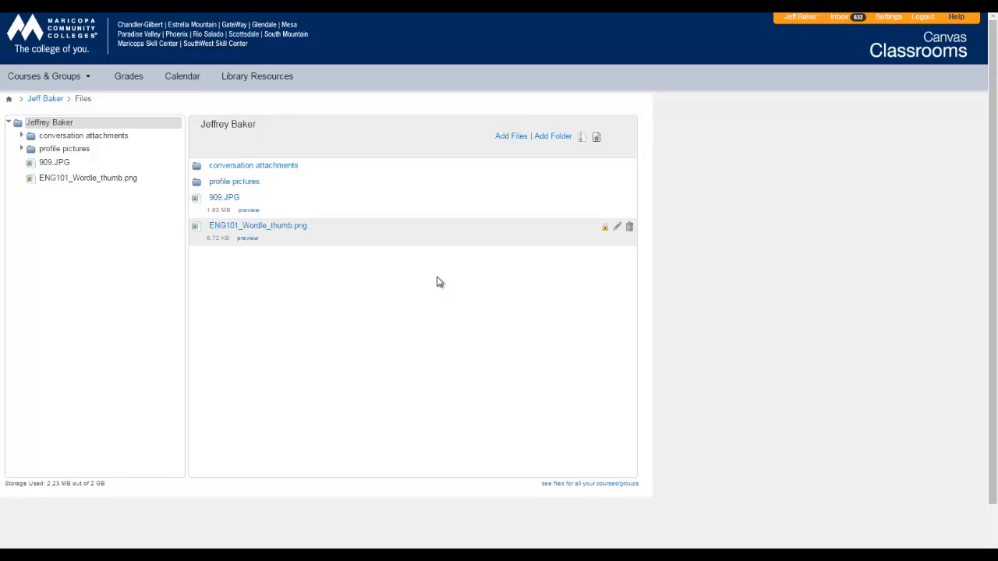
click(502, 136)
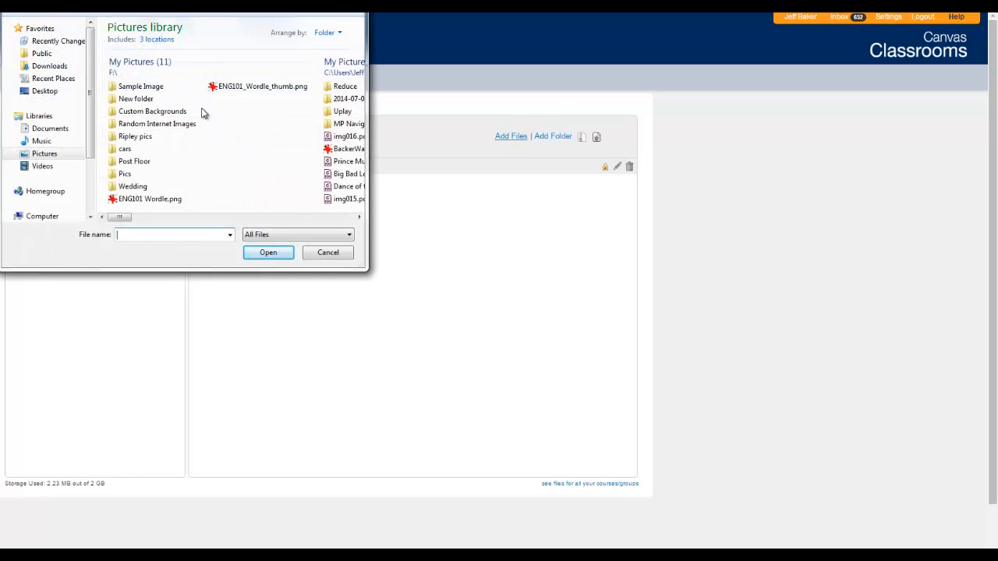
double_click(141, 87)
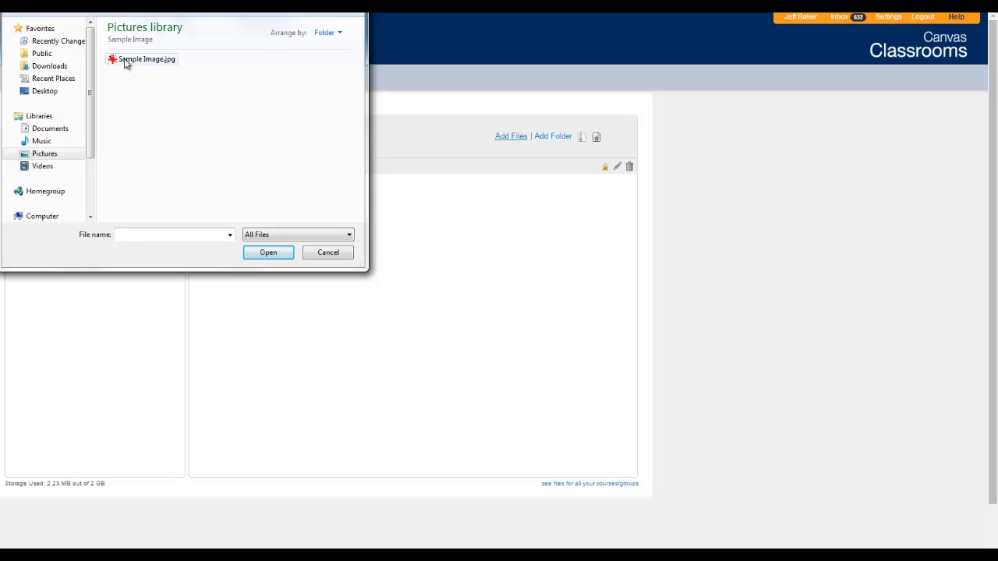
click(142, 60)
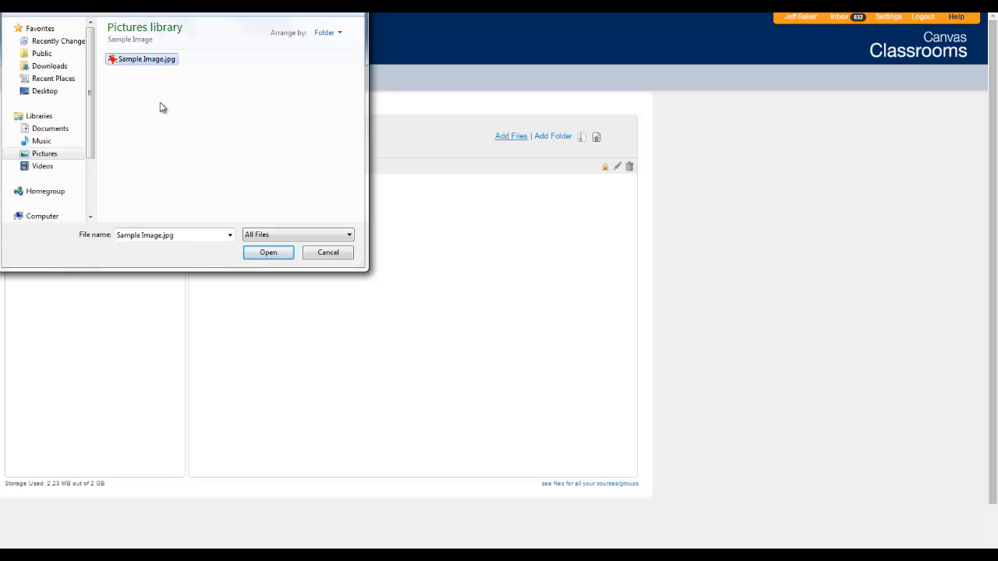
click(268, 255)
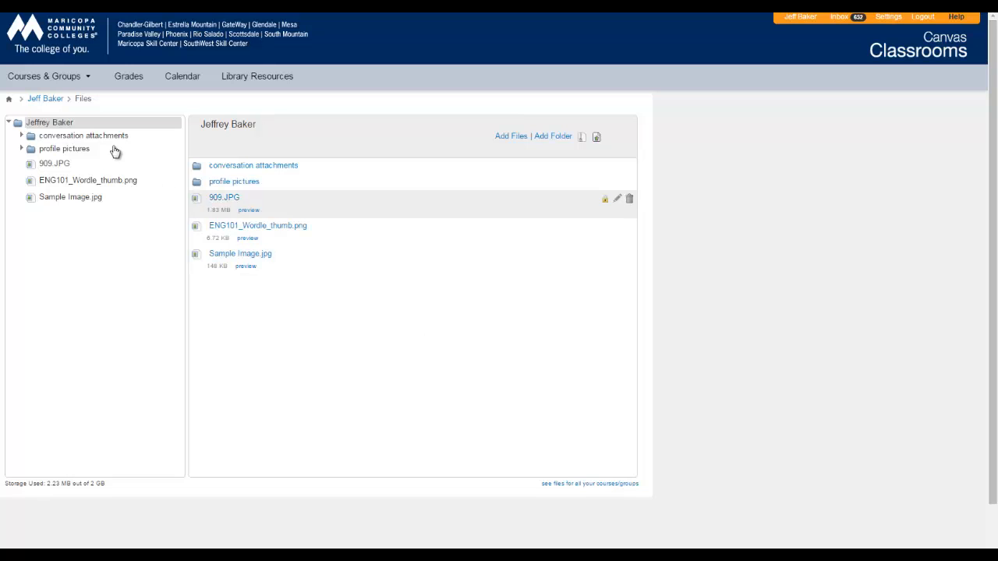
Open Sample Page from the Informative Process Module of the GC 2015 SPRING-ENG101 13653 course for editing
mouse_move(70, 85)
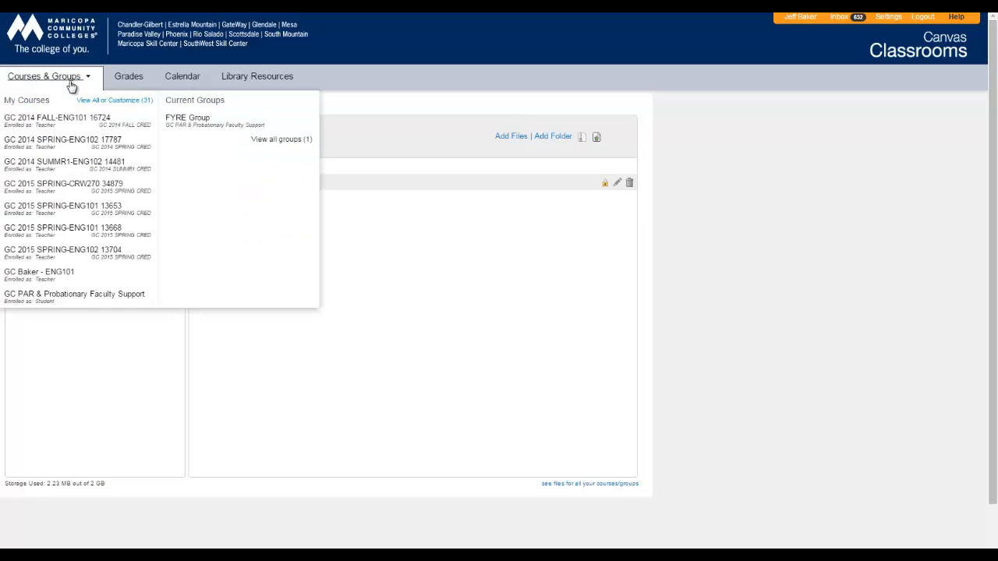
click(92, 211)
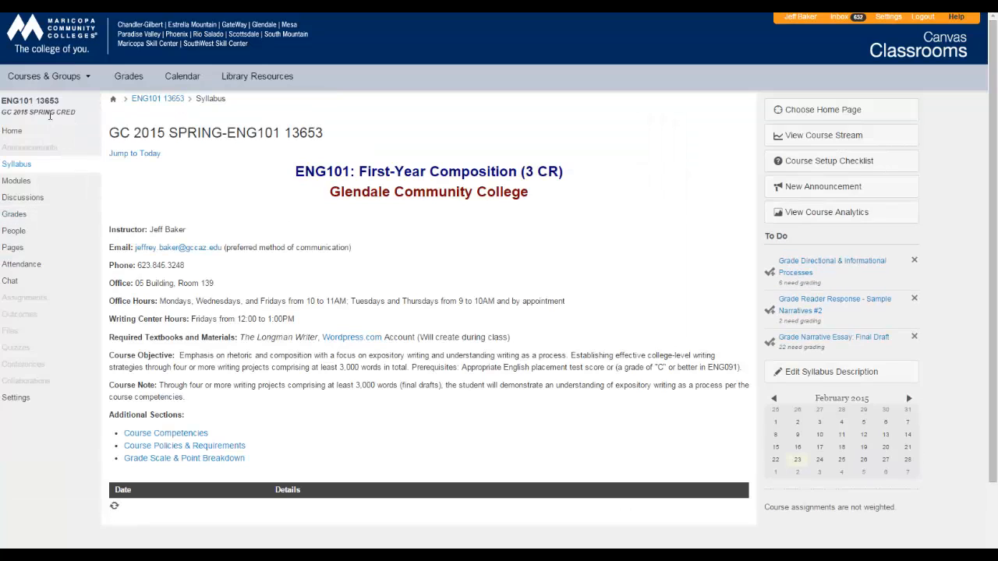
click(18, 184)
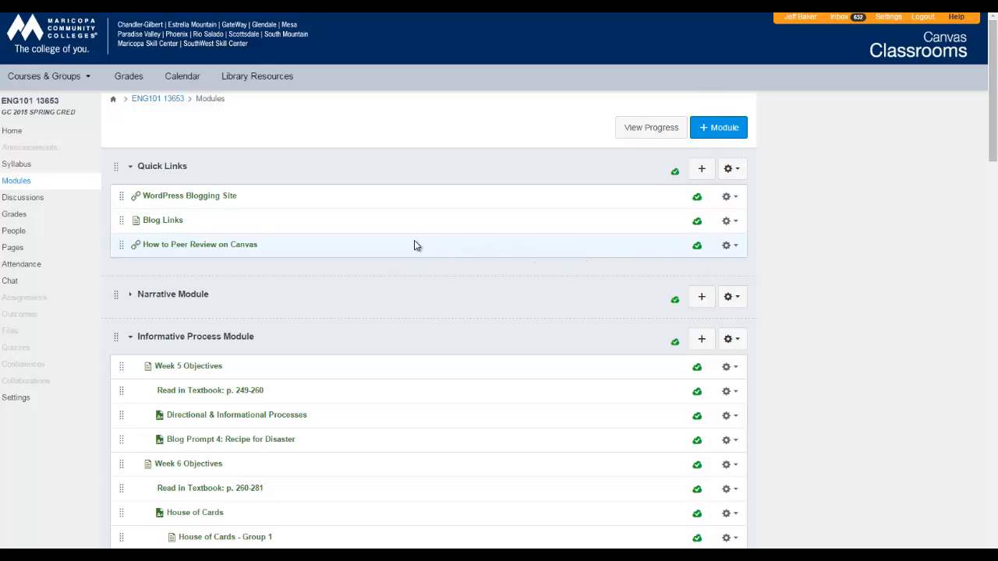
scroll(414, 245, down, 3)
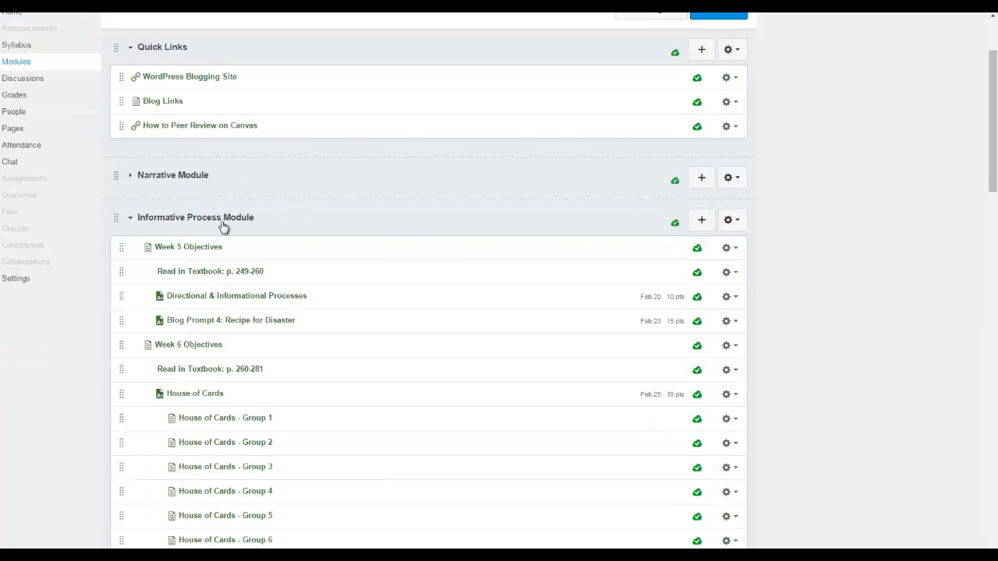
scroll(334, 334, down, 2)
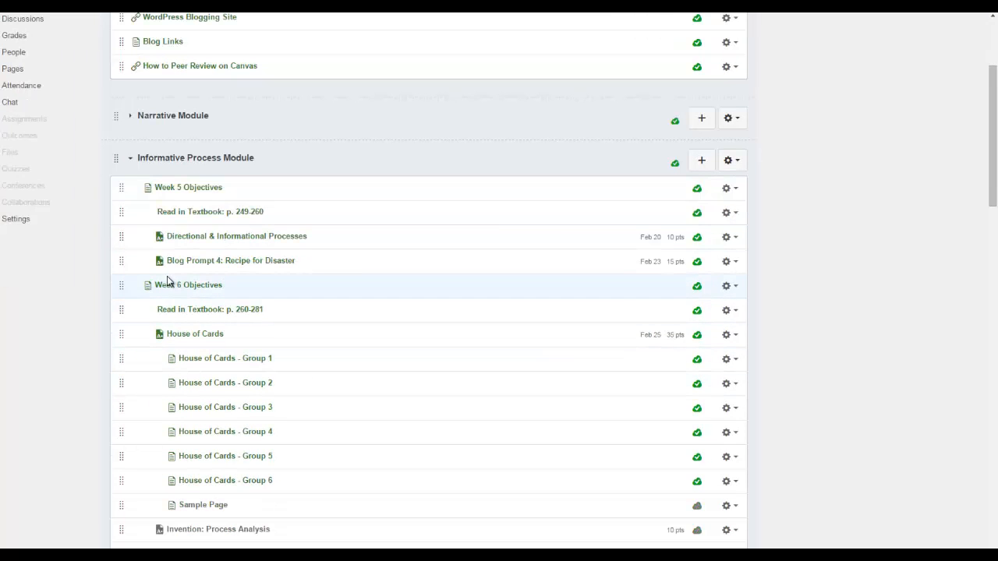
scroll(258, 345, down, 2)
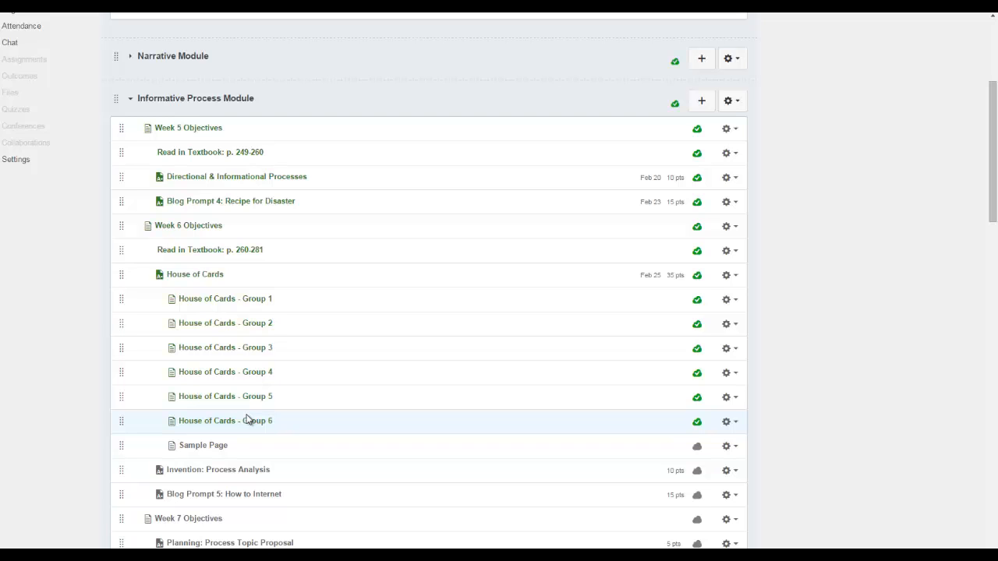
click(204, 446)
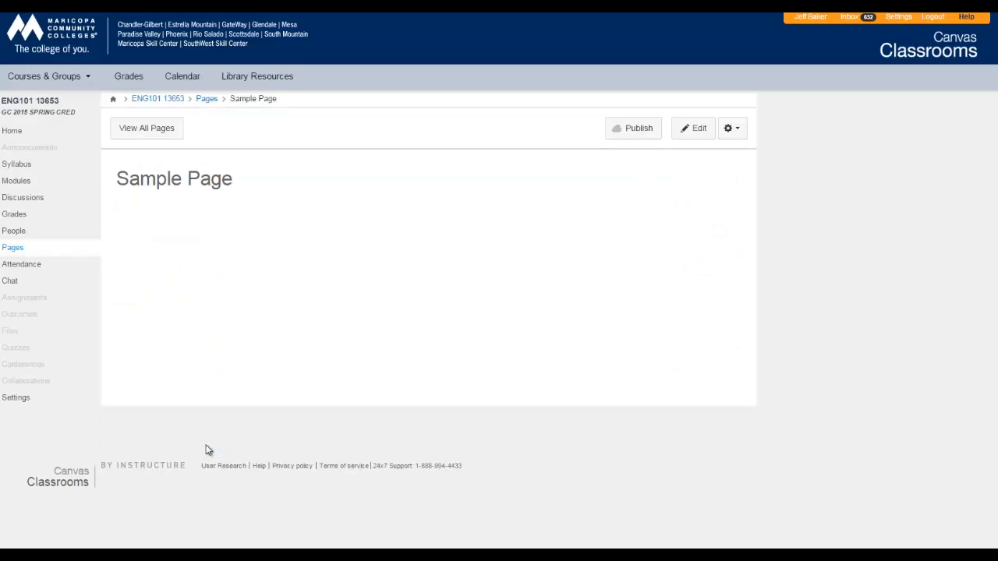
click(694, 128)
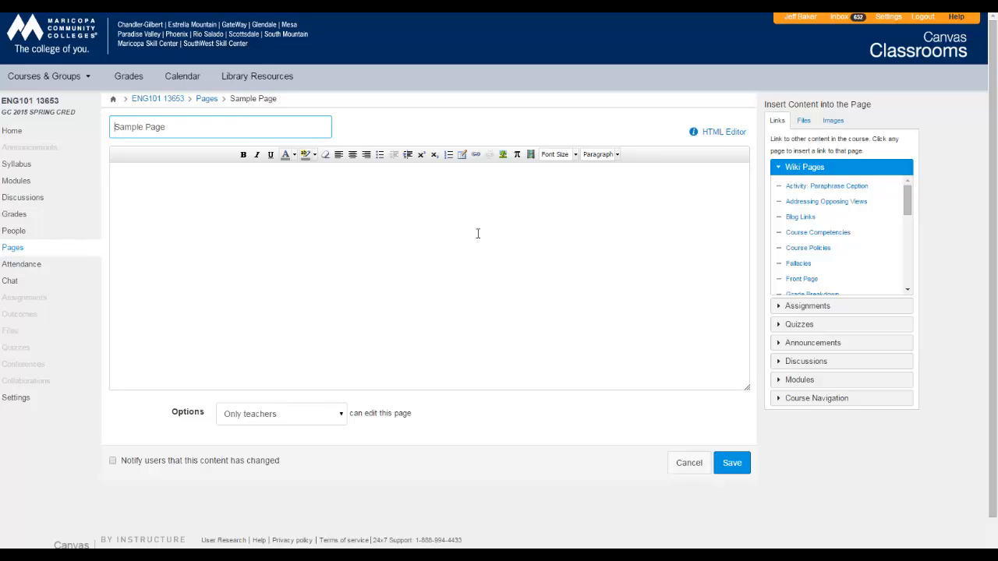
Start inserting an image in the empty page body, check the Flickr source and choose Canvas as the image source
click(200, 203)
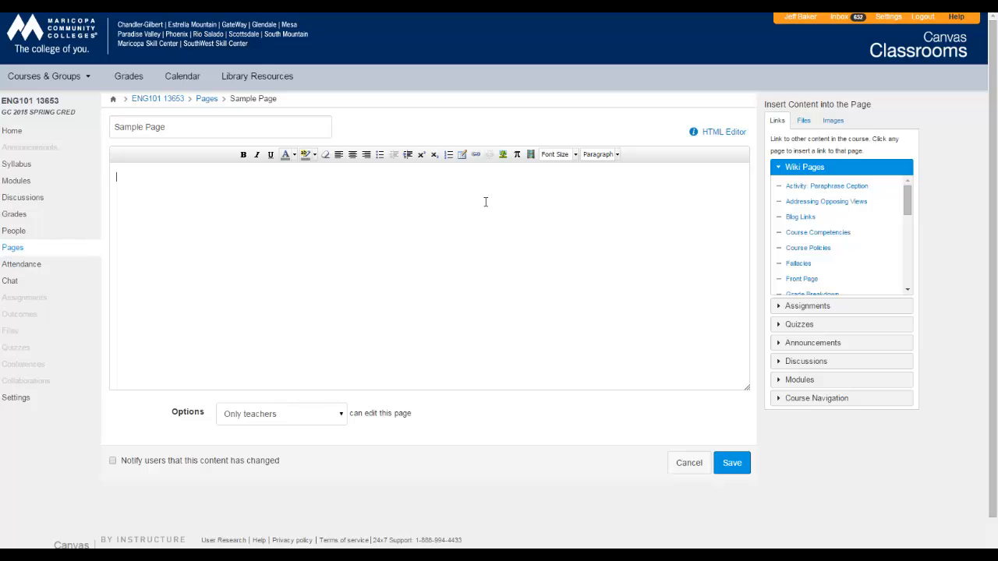
click(503, 155)
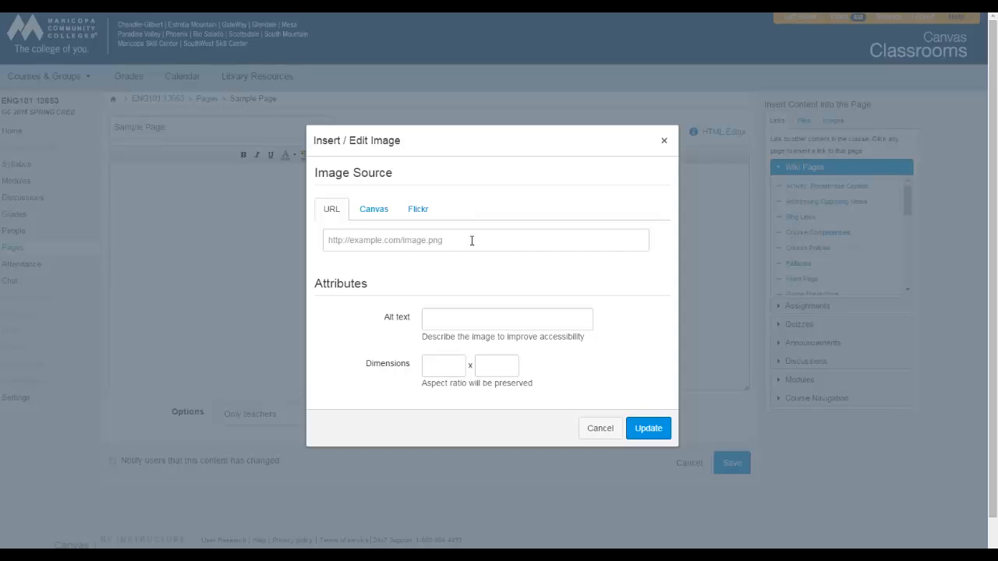
click(377, 212)
click(419, 209)
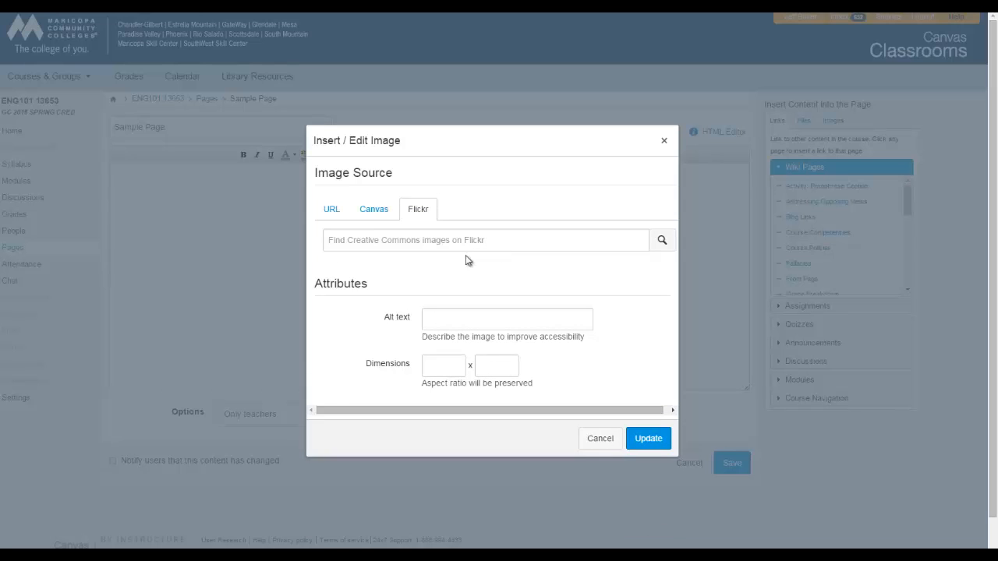
click(376, 215)
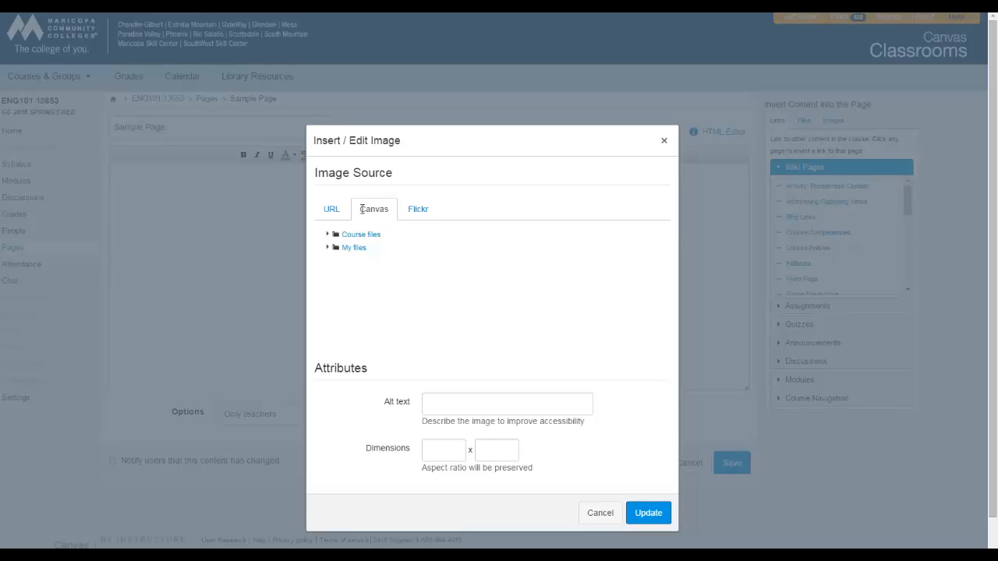
Look through the Course files, and insert Sample Image.jpg from My files into the page body
click(328, 235)
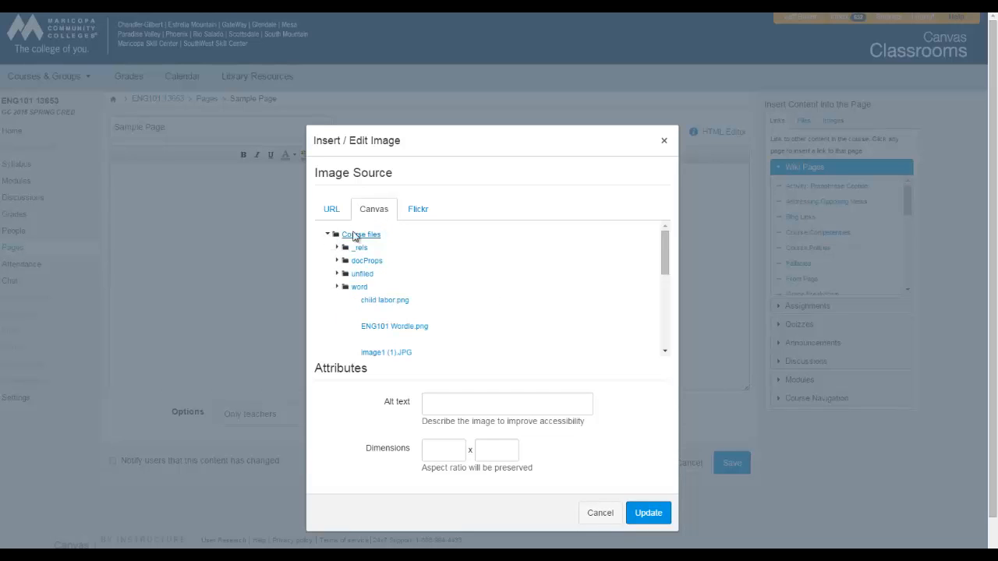
scroll(554, 315, down, 5)
scroll(554, 313, down, 6)
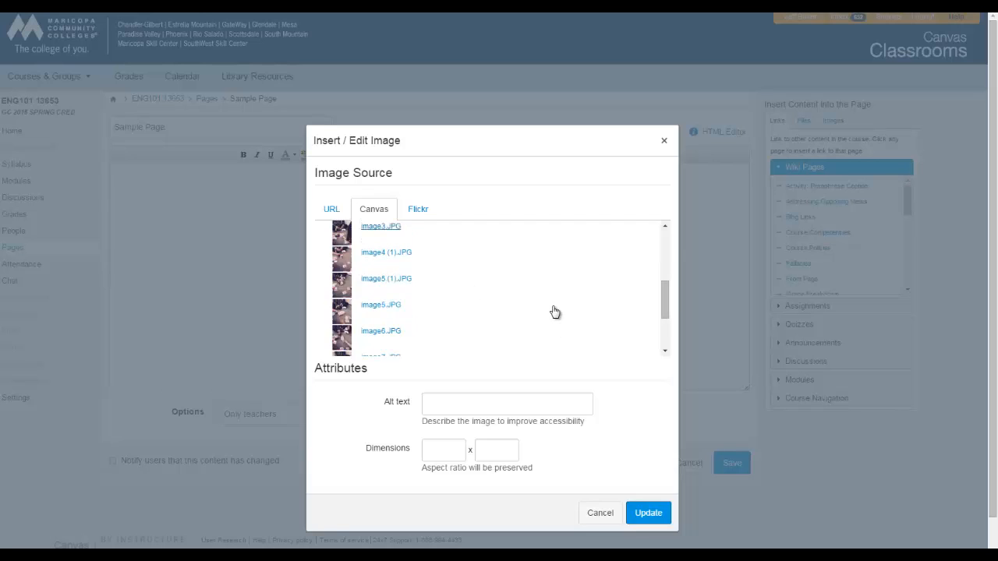
scroll(491, 265, up, 10)
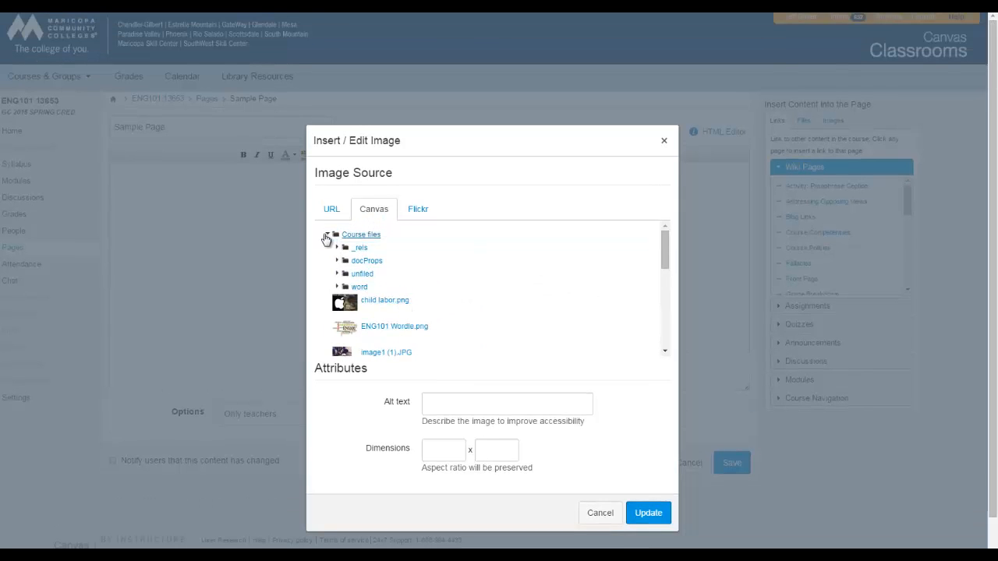
click(326, 237)
click(328, 248)
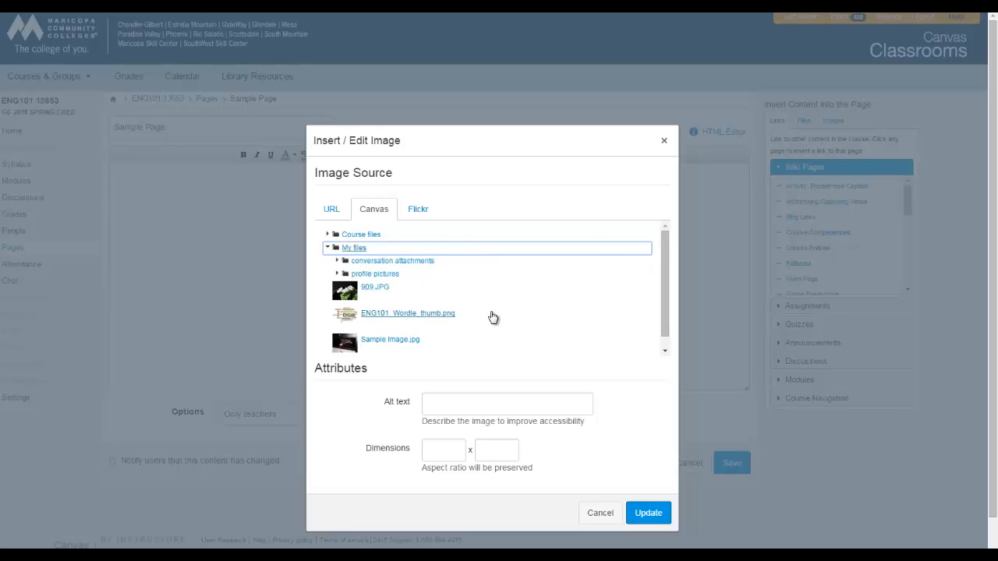
scroll(493, 316, down, 1)
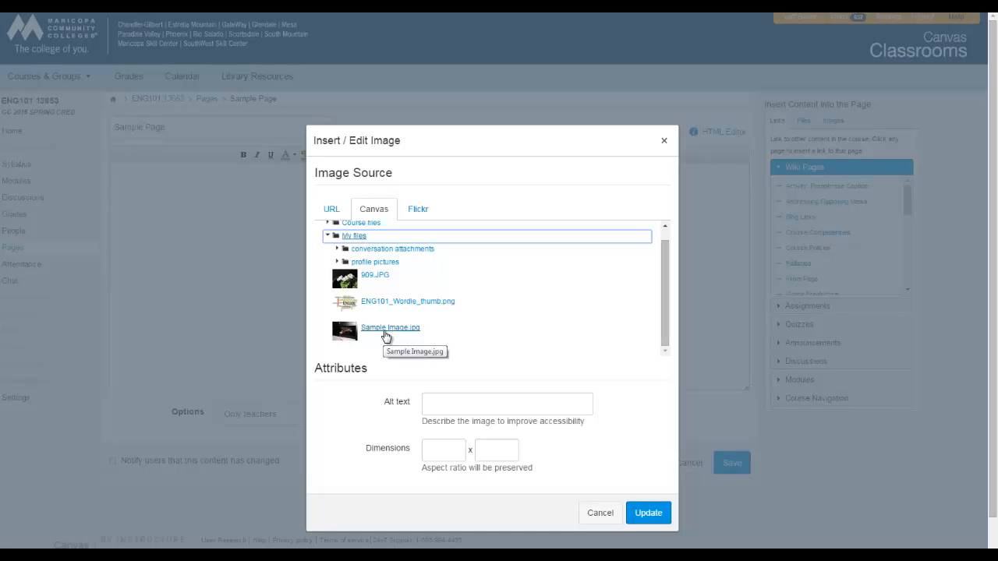
click(386, 335)
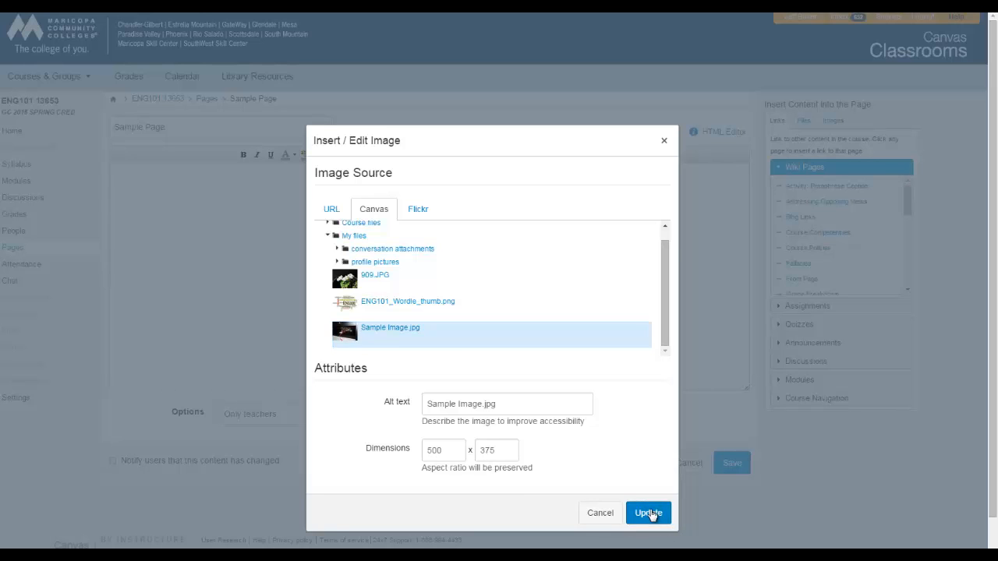
click(649, 513)
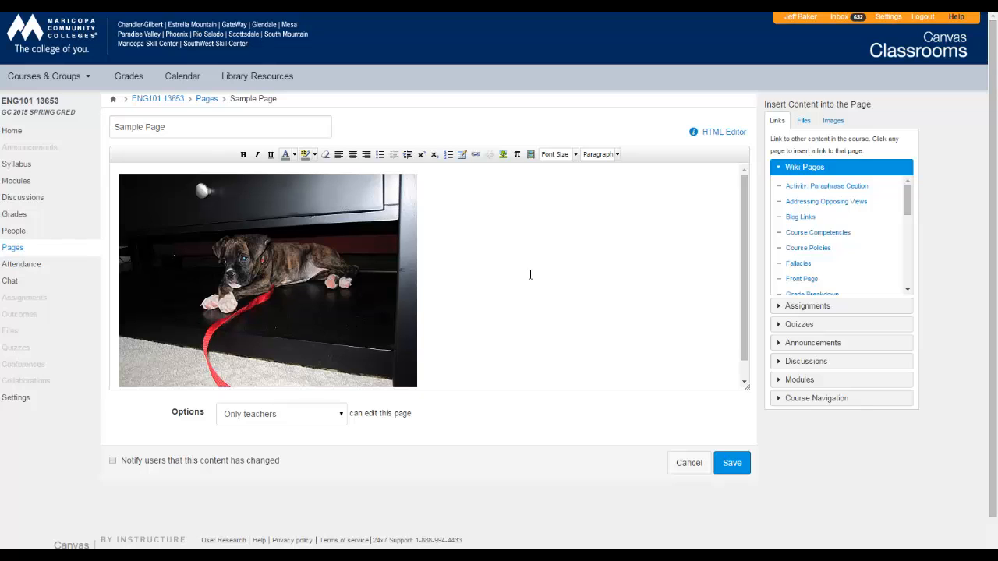
Set the width of the inserted puppy image to 250, preserving its aspect ratio
click(341, 253)
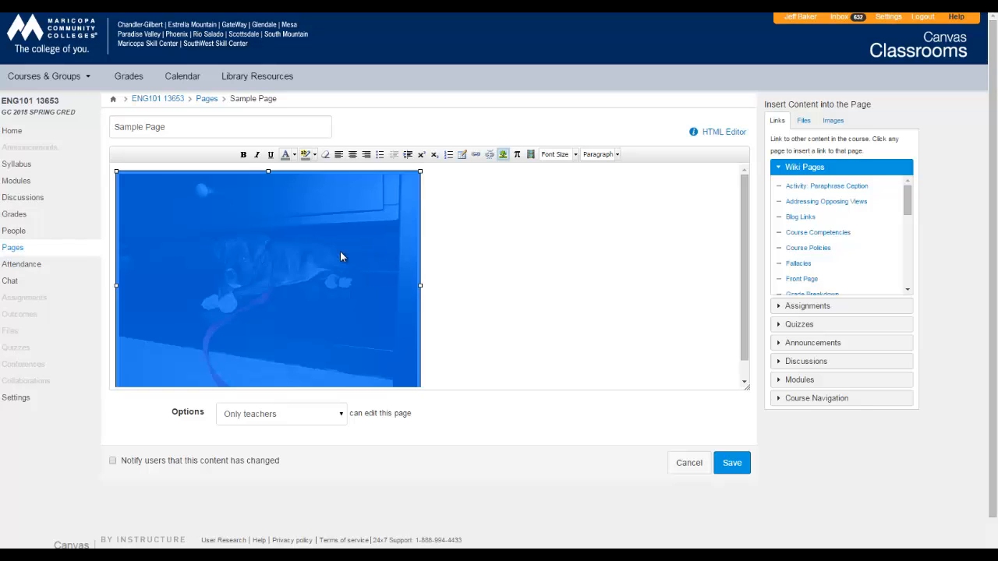
click(503, 154)
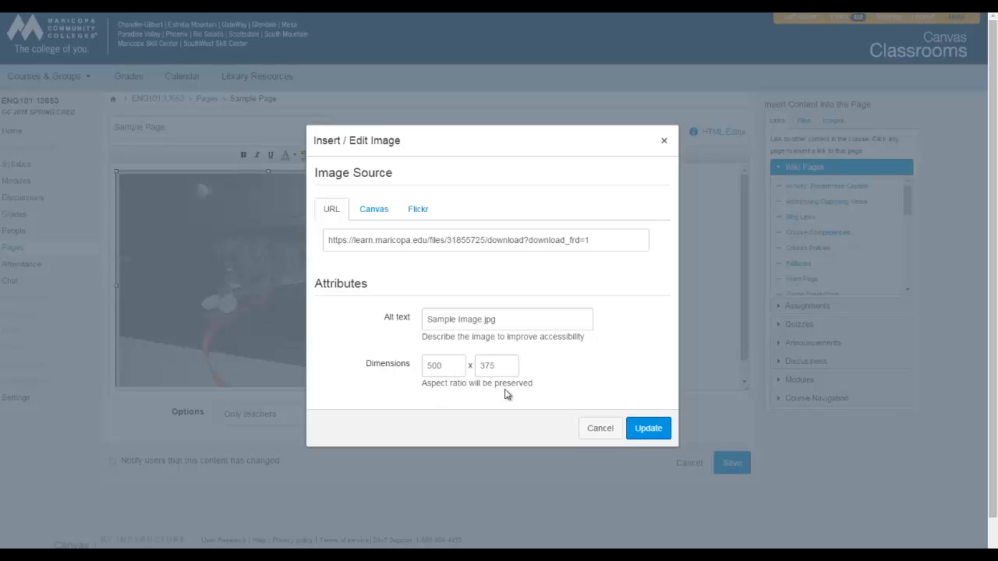
double_click(445, 365)
text(250)
click(579, 363)
click(648, 429)
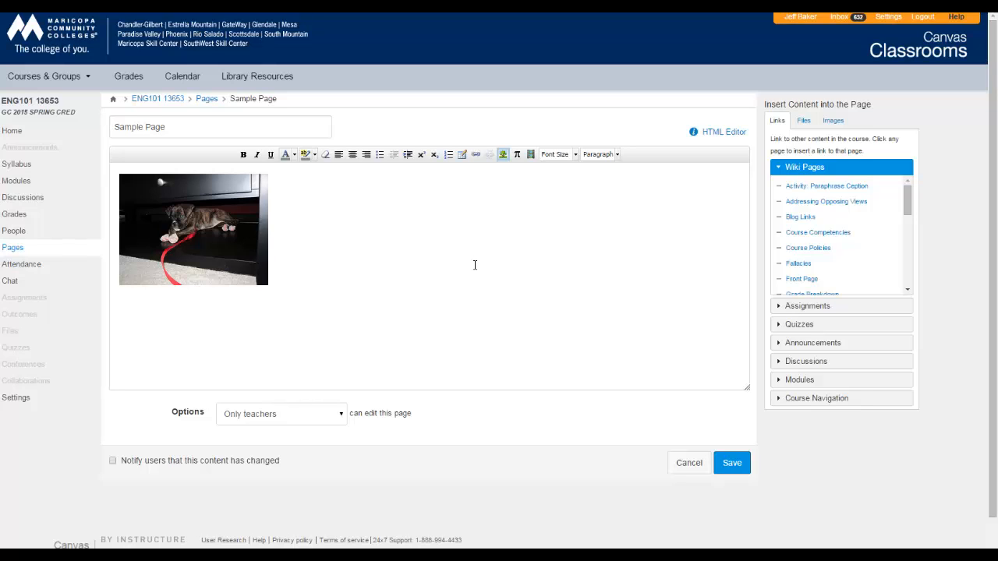
Insert 909.JPG from My files in Canvas into the page body after the puppy image
click(339, 333)
click(503, 153)
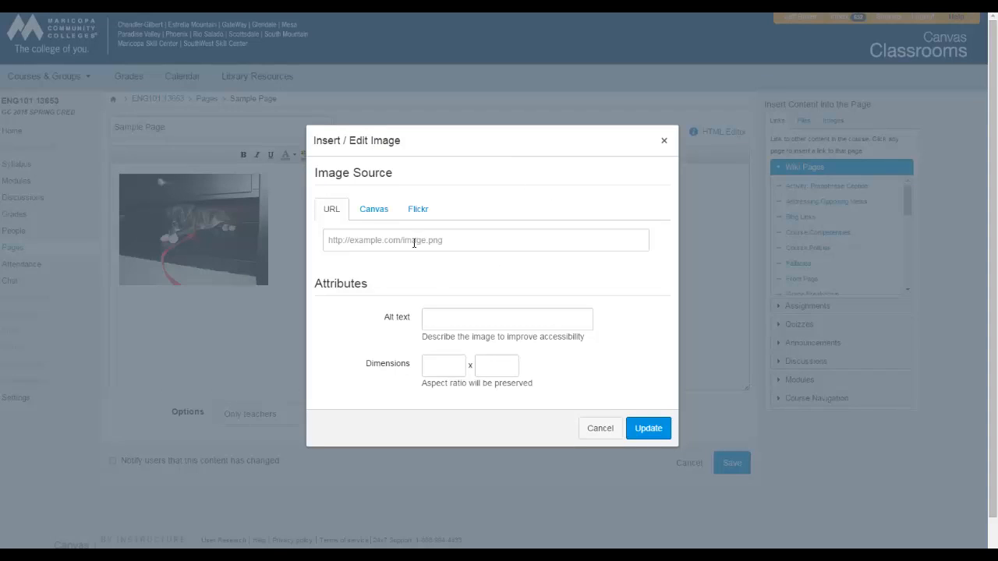
click(374, 209)
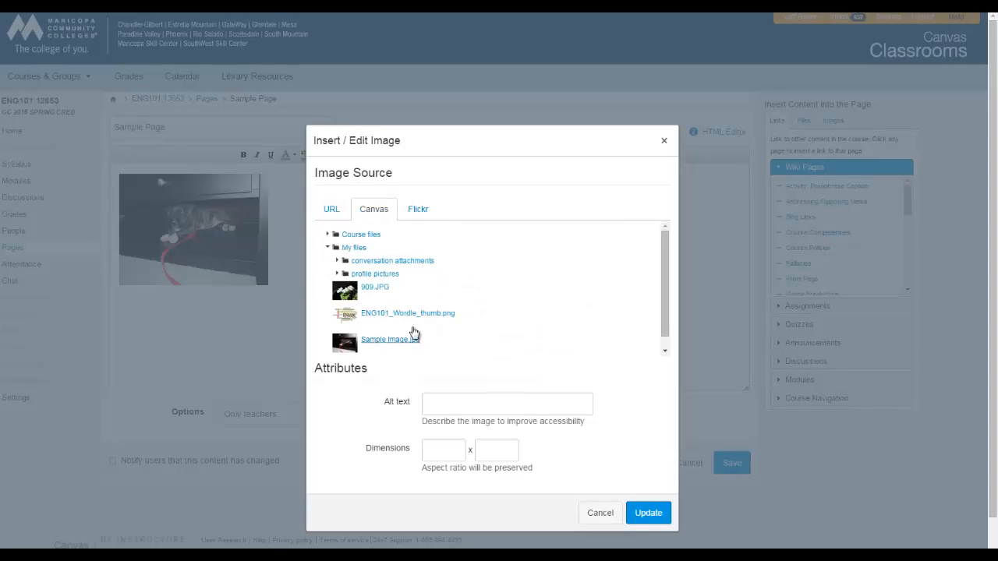
scroll(416, 337, down, 1)
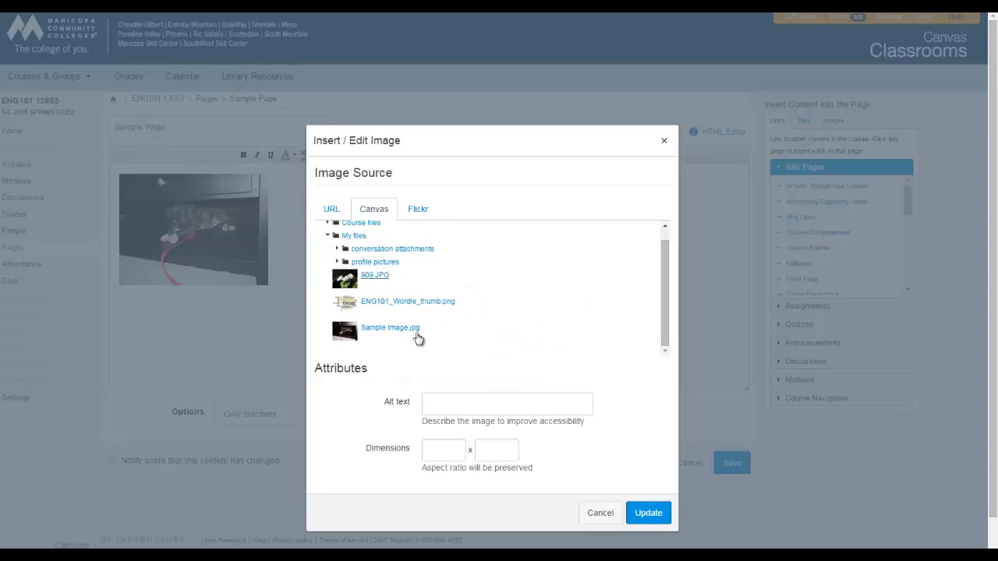
click(373, 276)
click(660, 513)
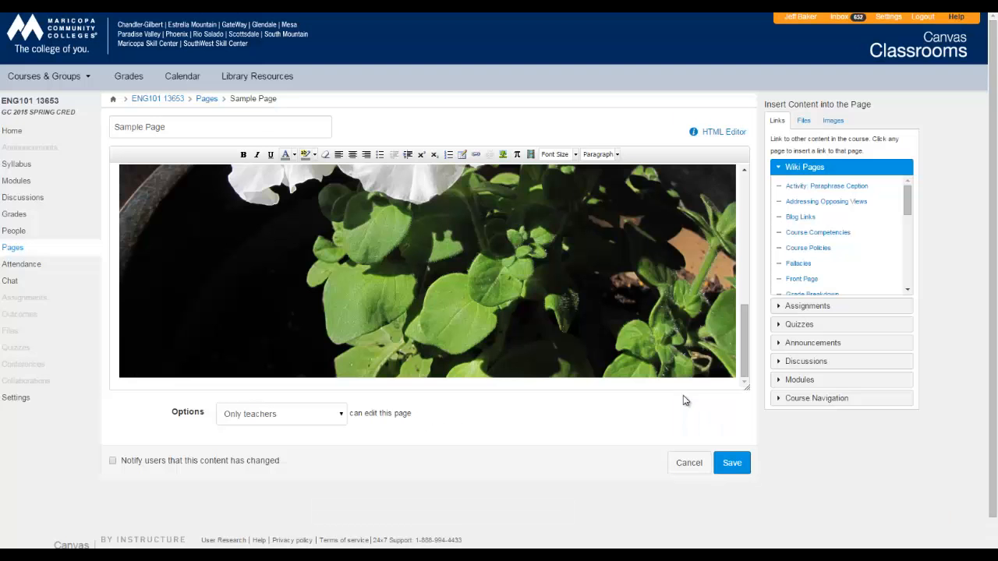
Set the width of the inserted flower image (909.JPG) to 250, preserving its aspect ratio
scroll(476, 285, down, 1)
scroll(447, 256, up, 3)
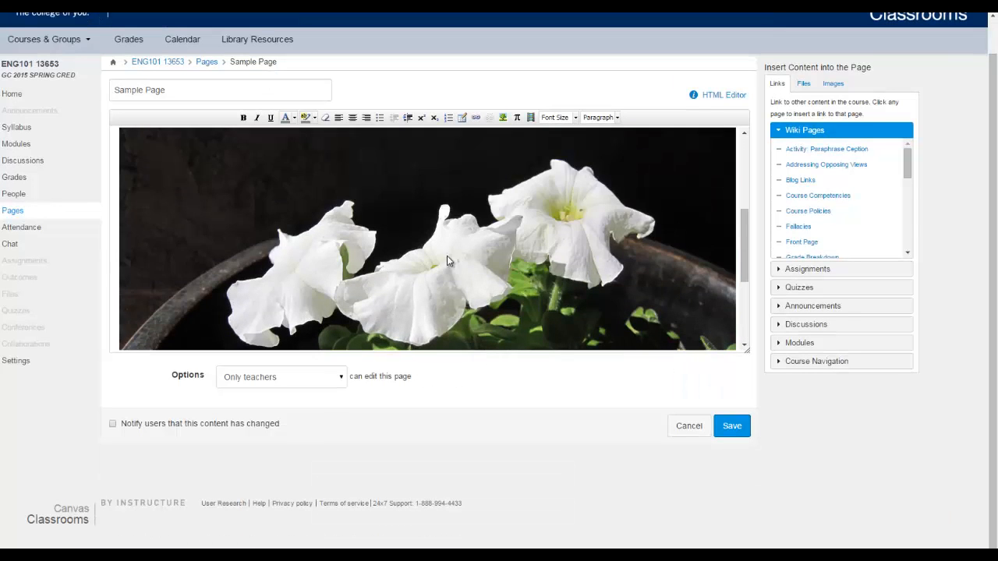
scroll(452, 259, down, 2)
click(464, 259)
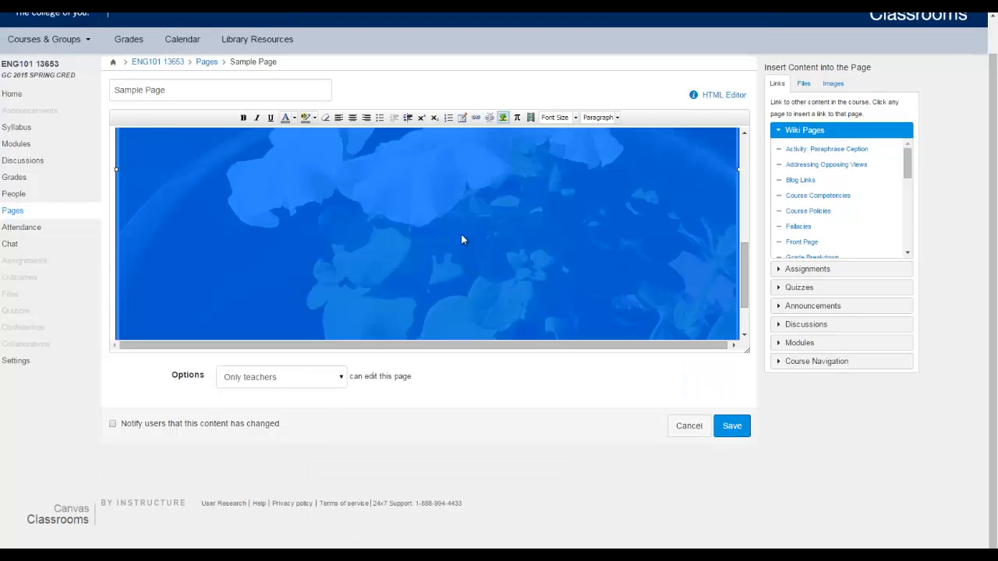
click(504, 117)
drag(461, 366, 333, 370)
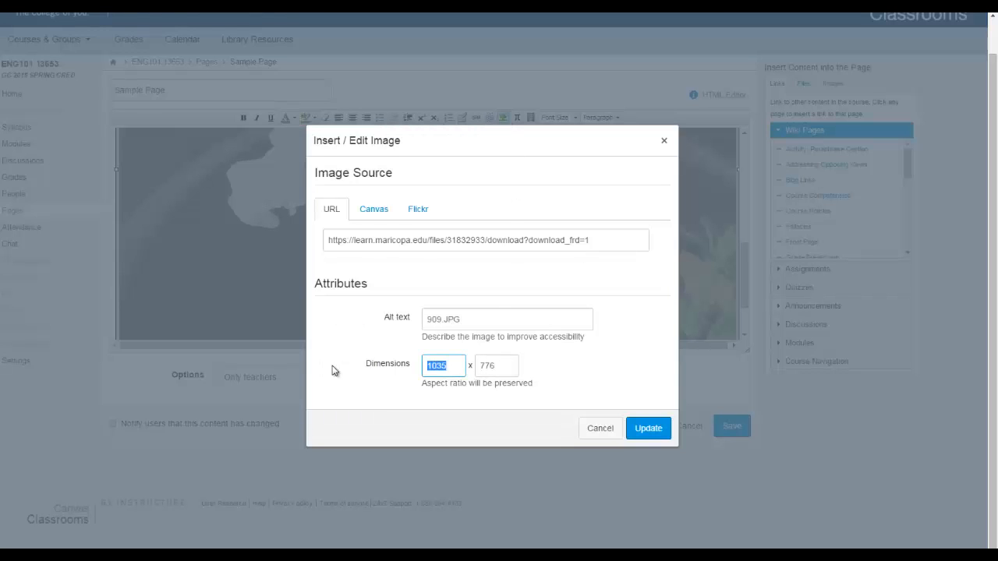
text(250)
click(646, 428)
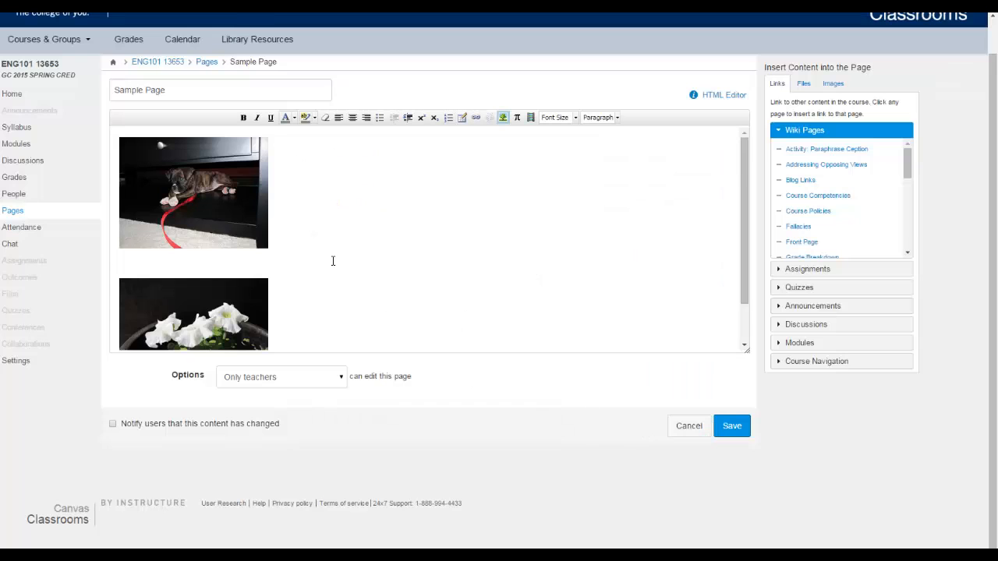
Check the two resized images in the page body and save Sample Page
scroll(326, 260, down, 1)
scroll(325, 260, up, 2)
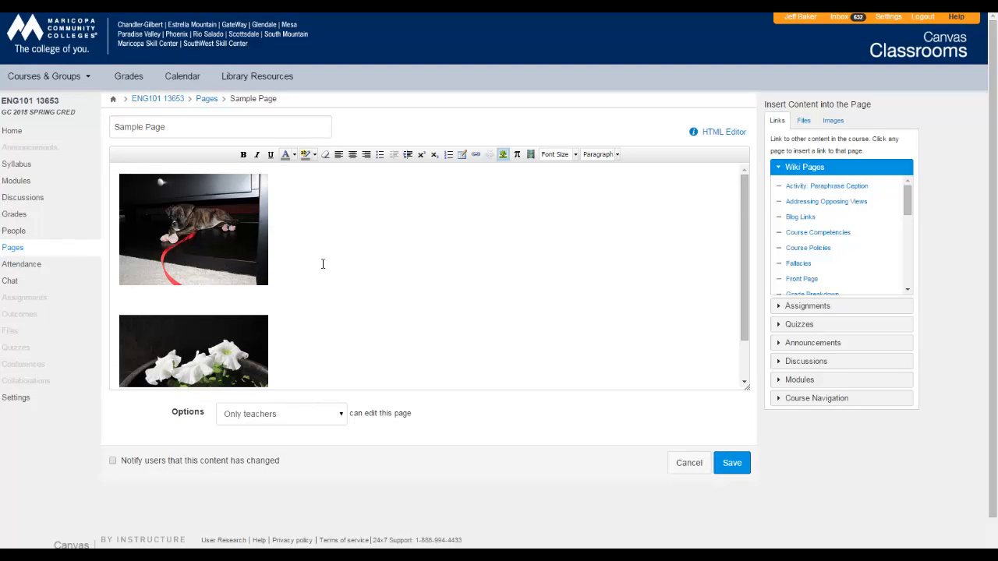
scroll(406, 274, down, 2)
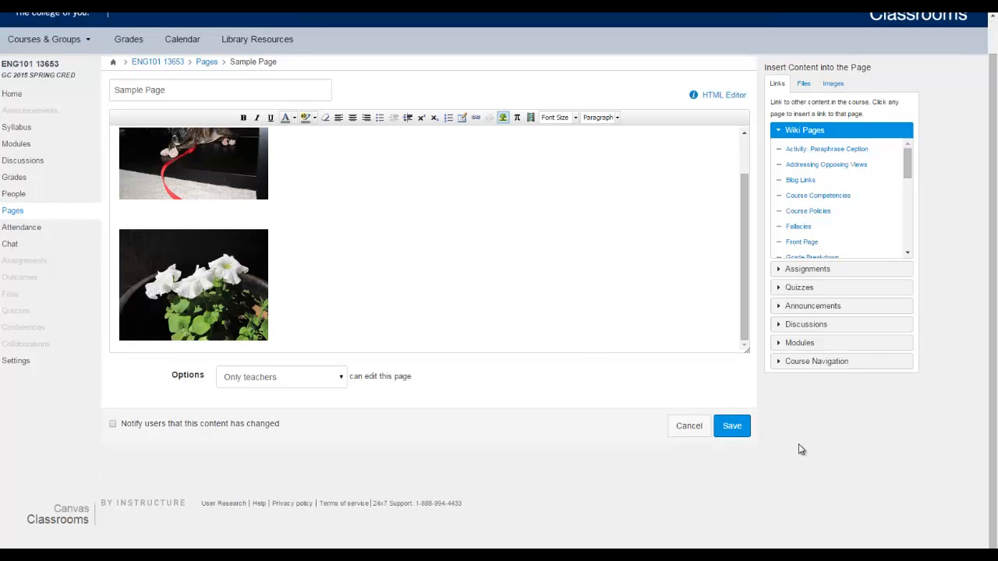
click(732, 429)
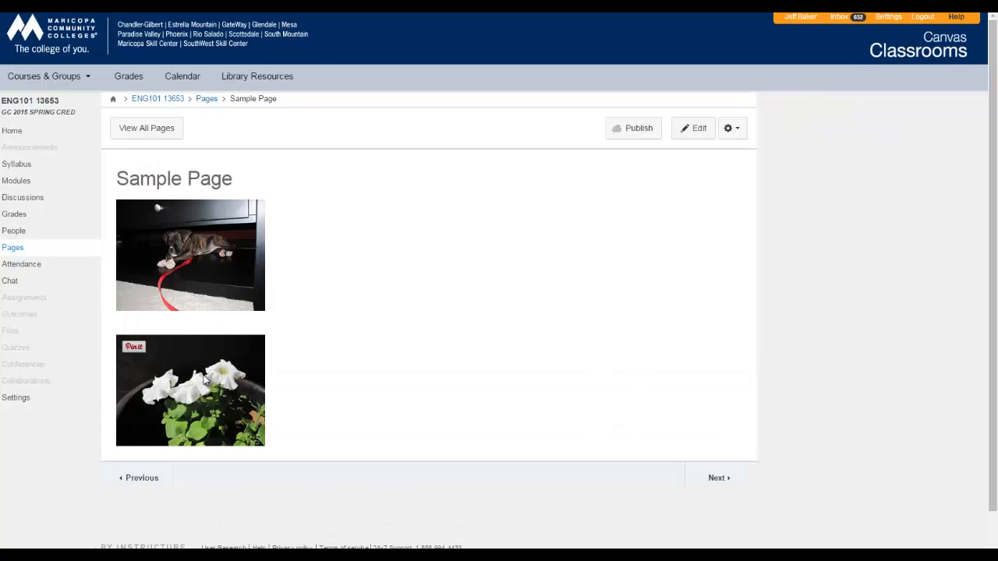
Reopen Sample Page for editing and center both the puppy image and the flower image
click(699, 129)
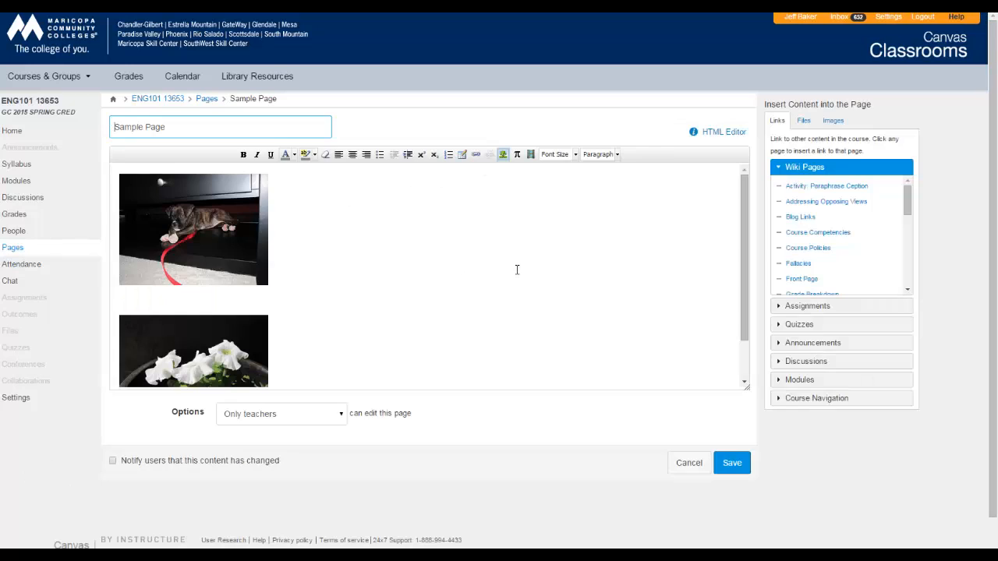
click(291, 270)
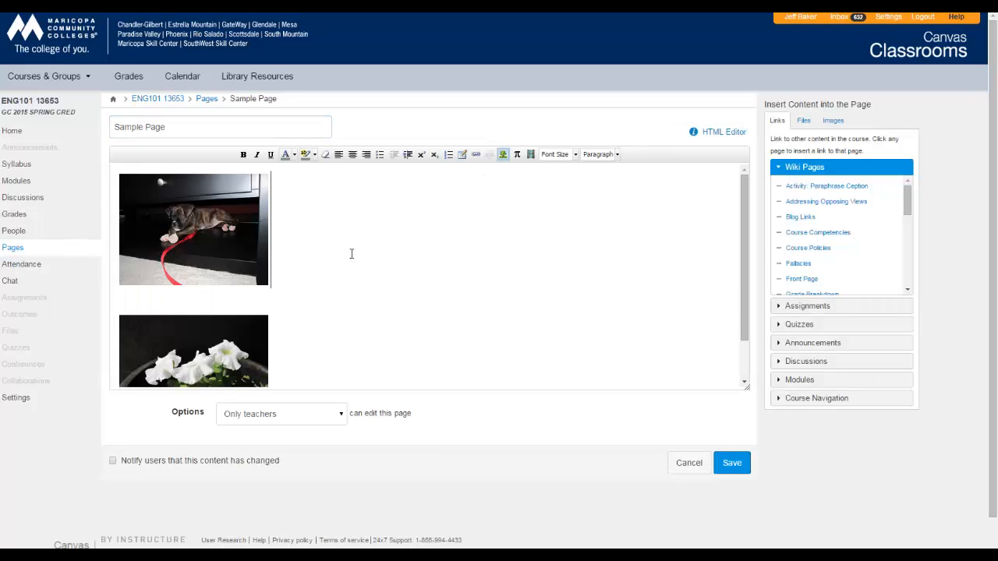
click(353, 154)
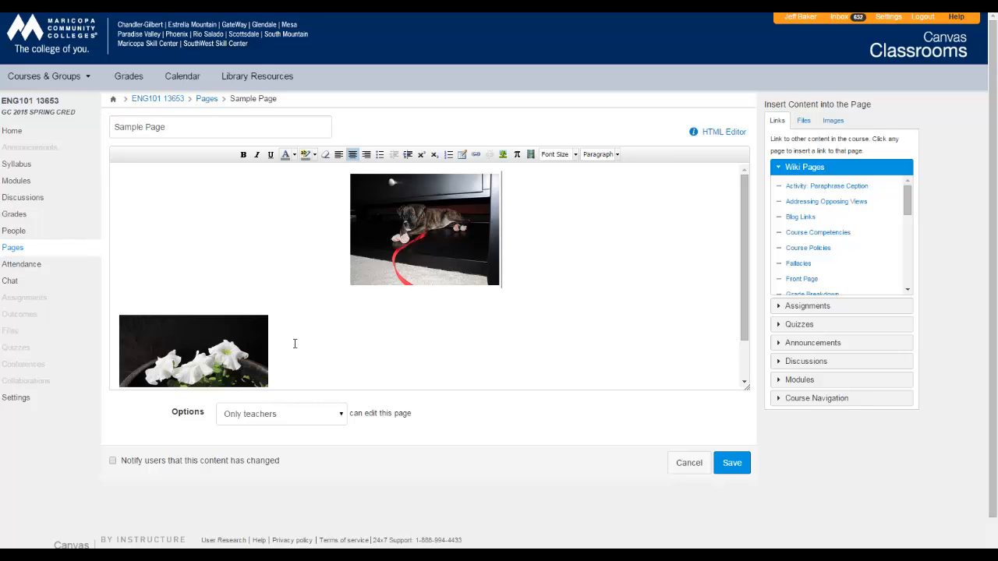
click(294, 343)
click(353, 154)
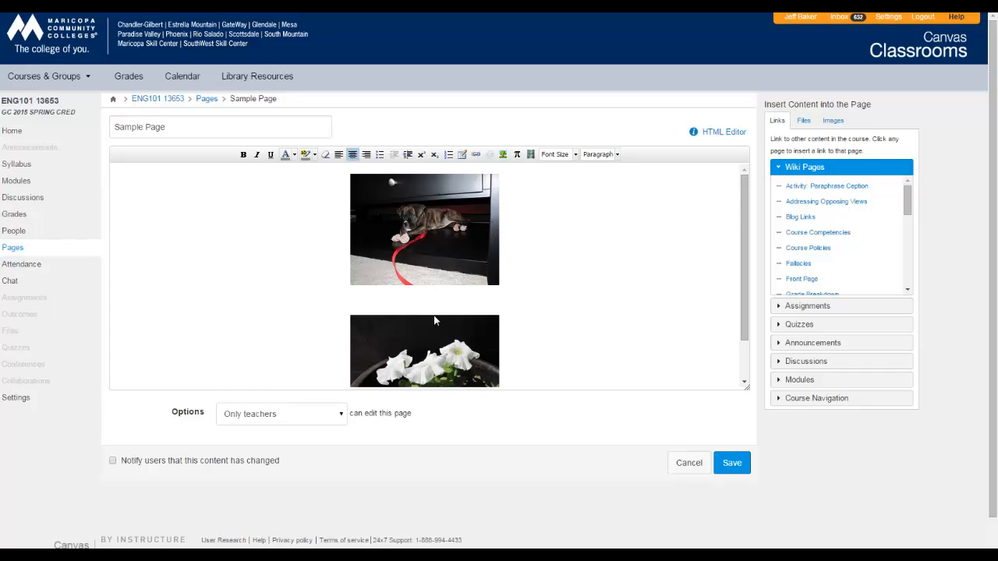
Review the centered images in the page body and save the page's new layout
scroll(418, 275, down, 2)
scroll(418, 269, down, 1)
scroll(415, 252, up, 2)
click(733, 463)
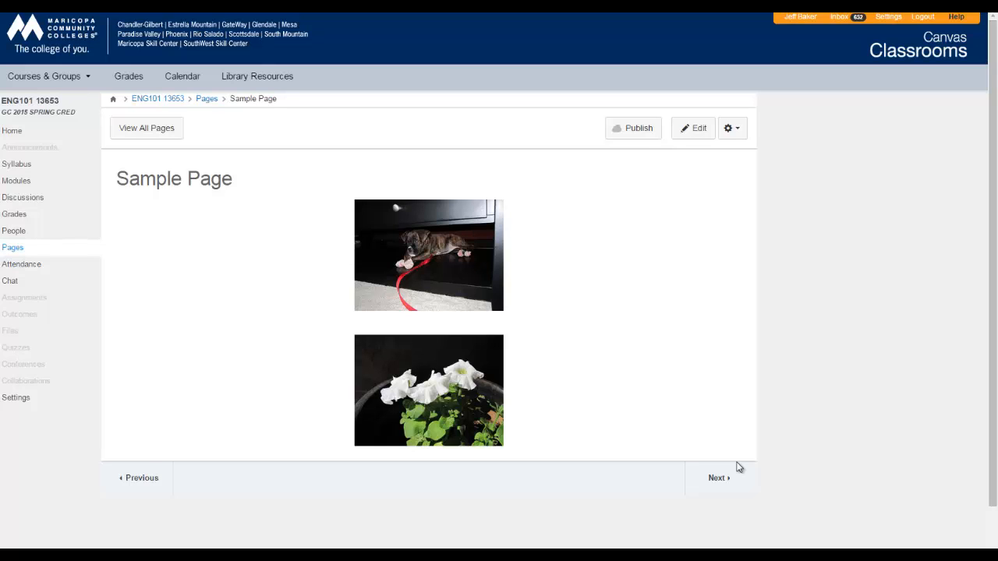
click(685, 555)
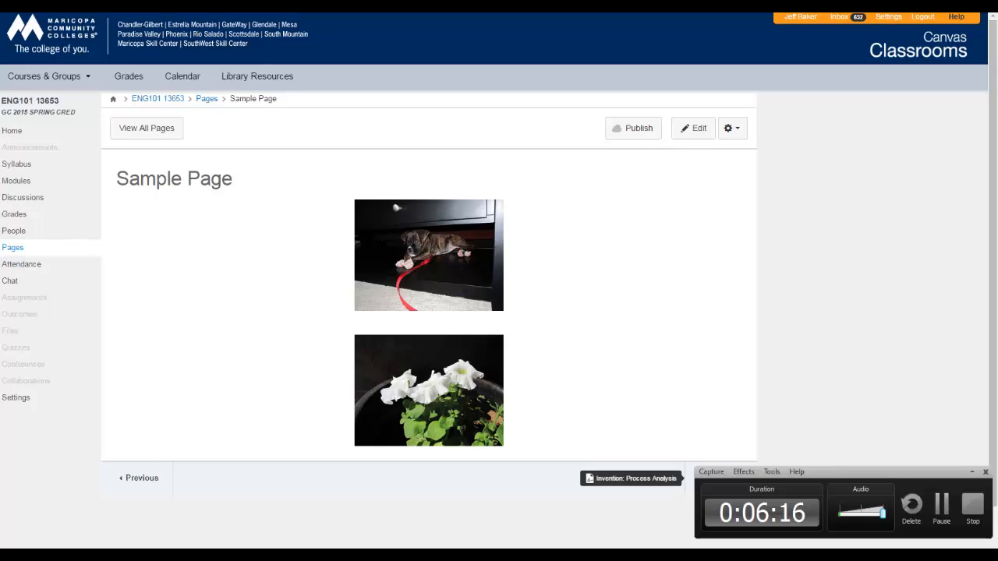